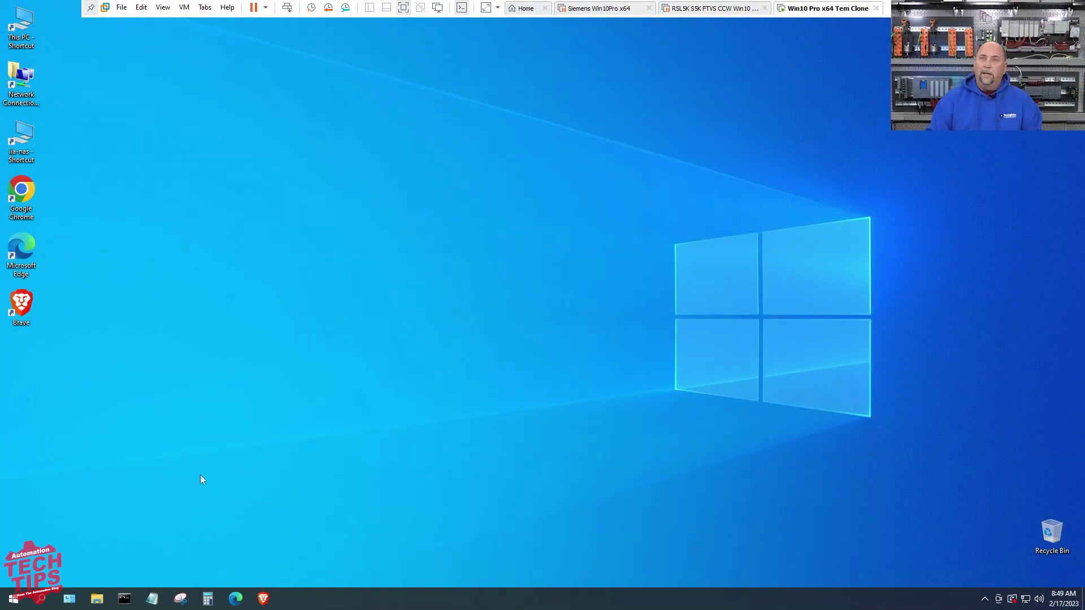
- Launch Brave and switch to the Startpage search tab
left_click(21, 302)
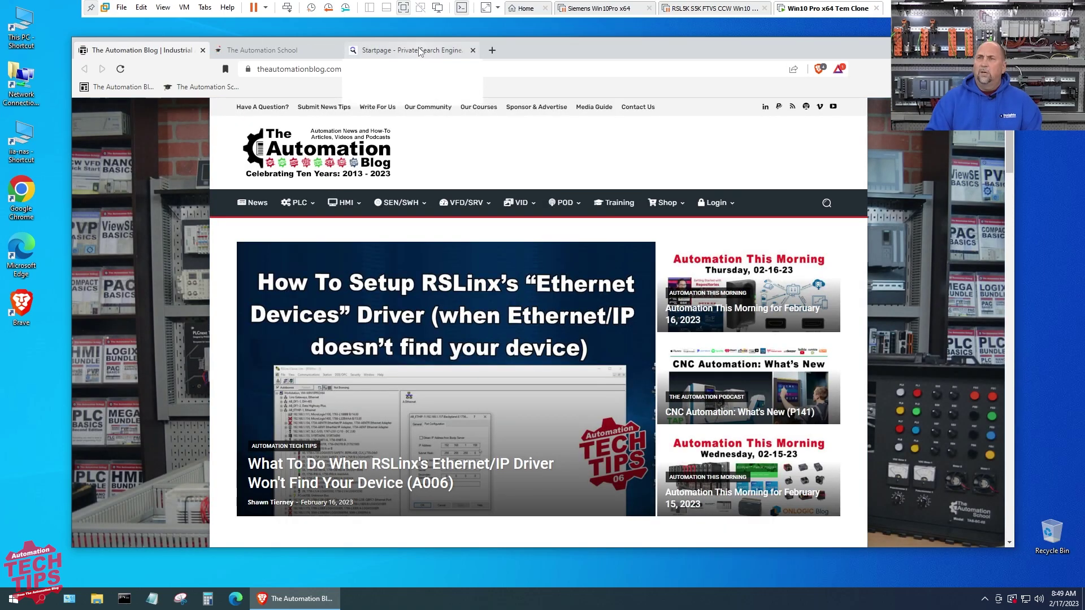
left_click(417, 49)
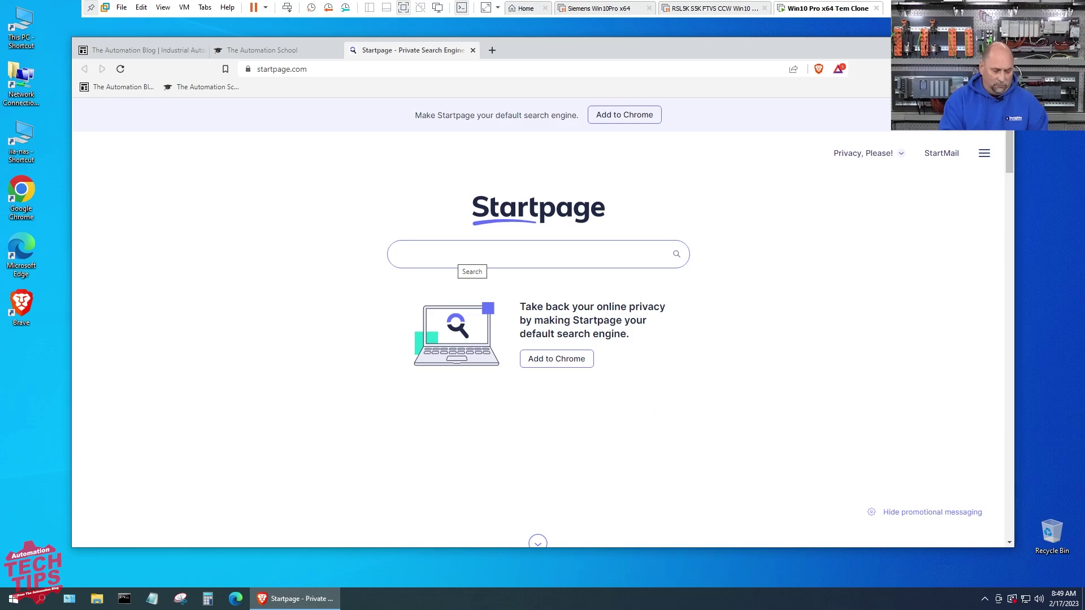
type("sie")
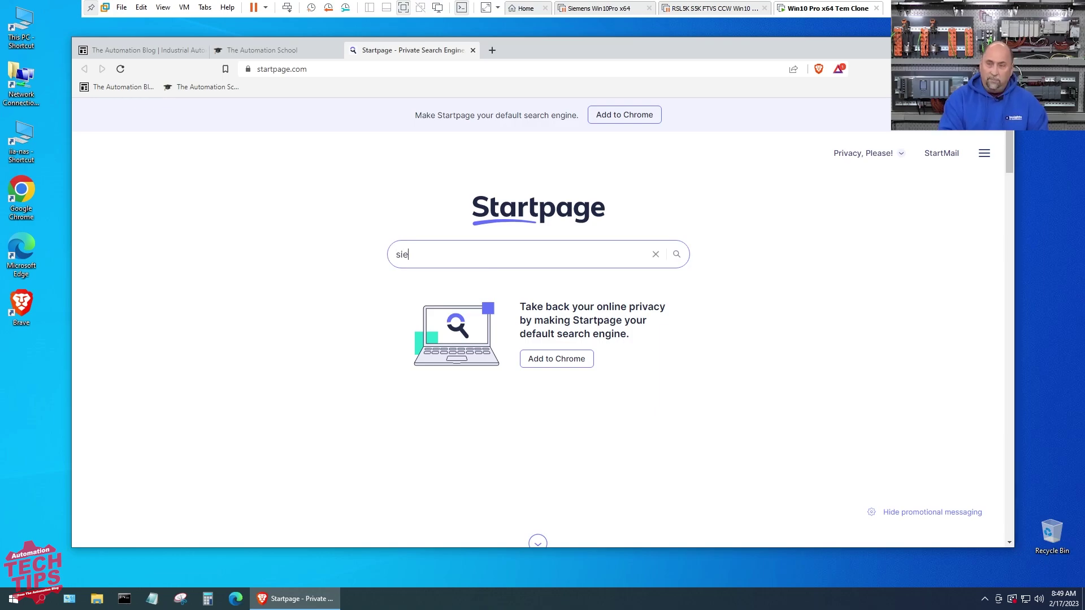
type("mens indus")
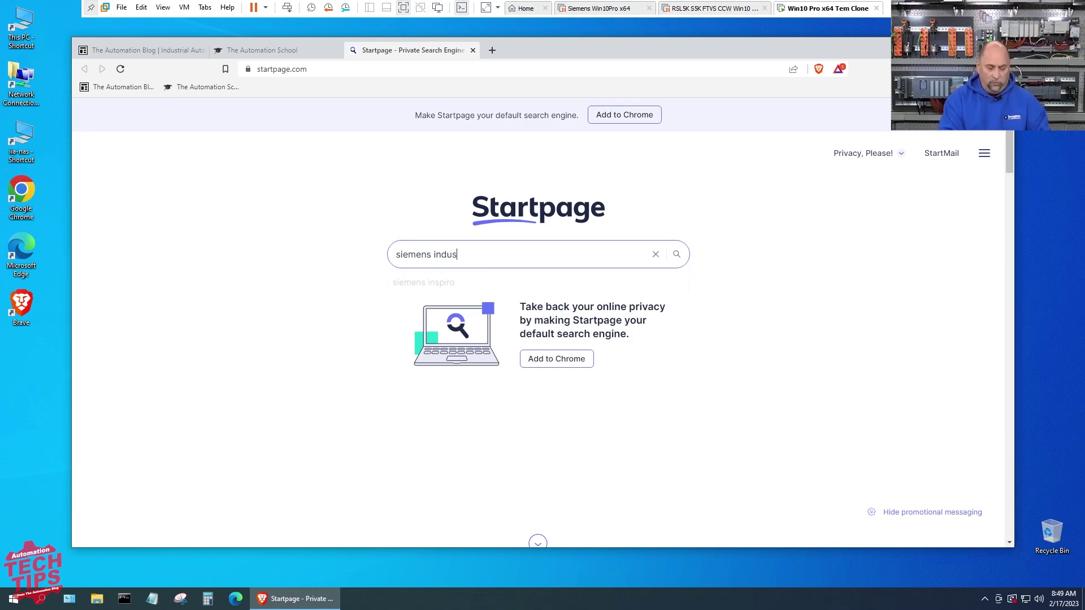
type("try supp")
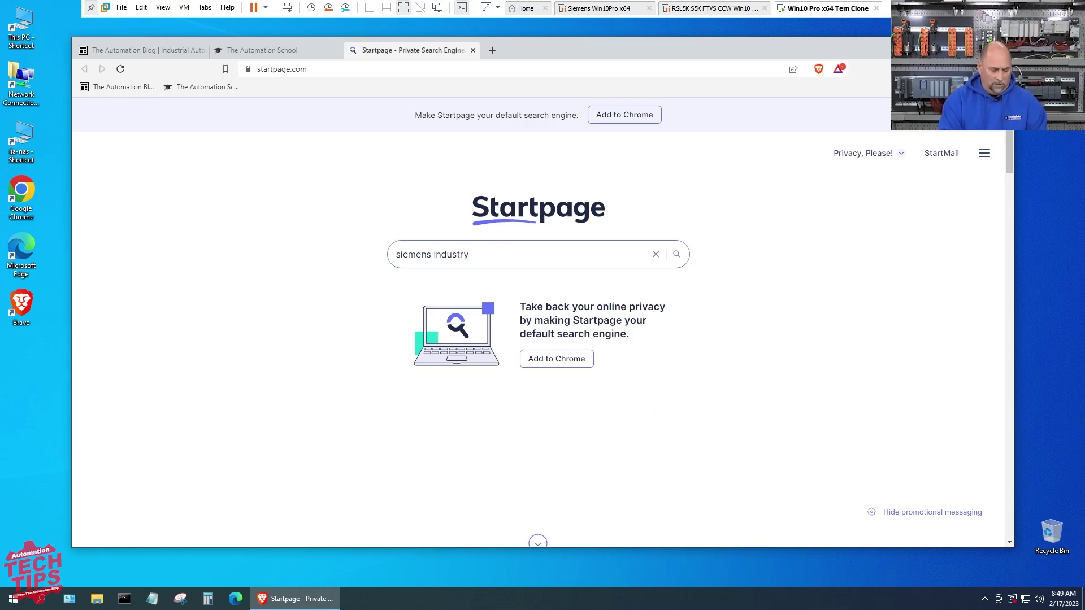
type("ort")
- Search Startpage for 'siemens industry support' and open the Siemens Industry Online Support result
key("Return")
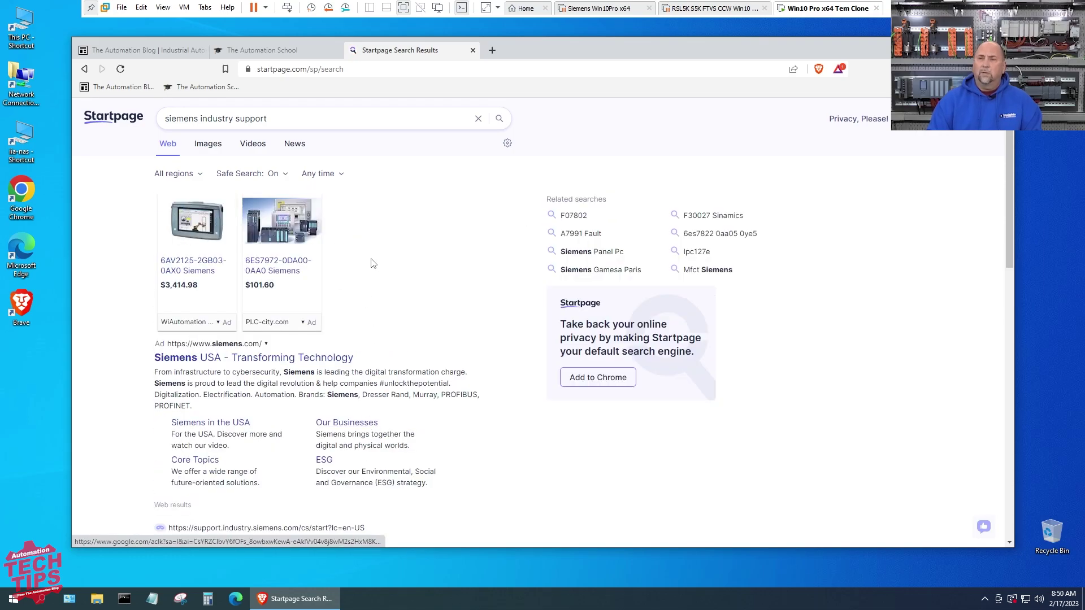
scroll(375, 271, "down", 3)
scroll(375, 280, "down", 2)
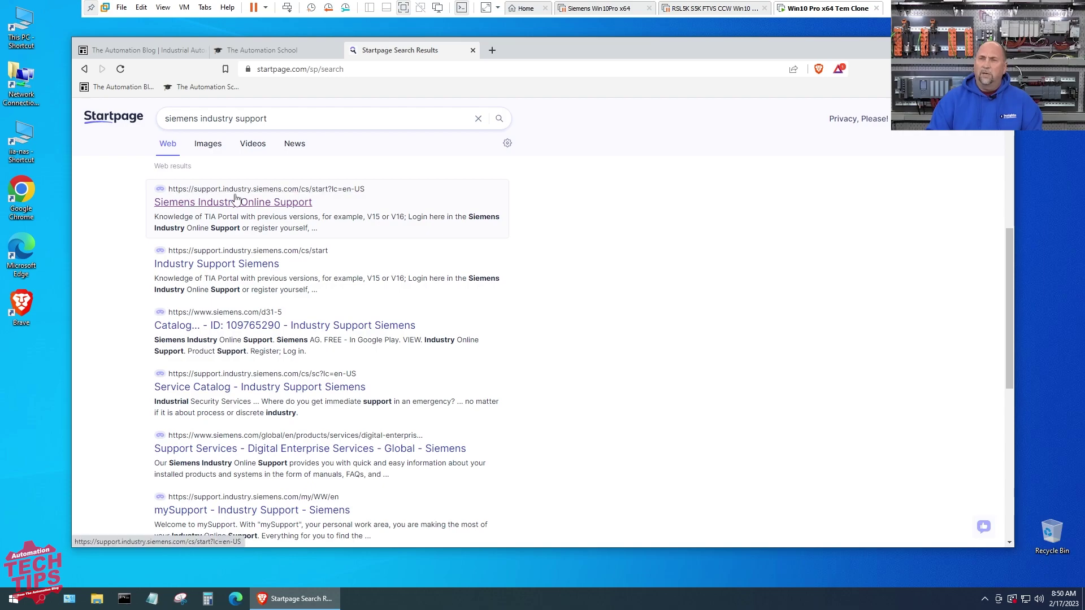
left_click(295, 201)
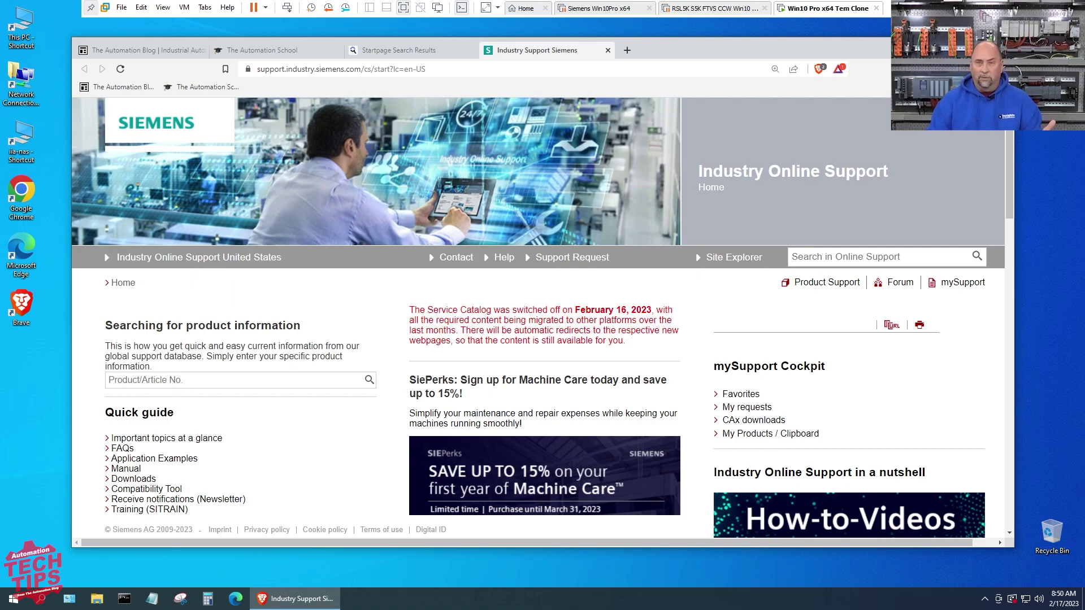
- Search the Siemens support site for 'TIA Portal Trial', listing 3172 entries
left_click(799, 264)
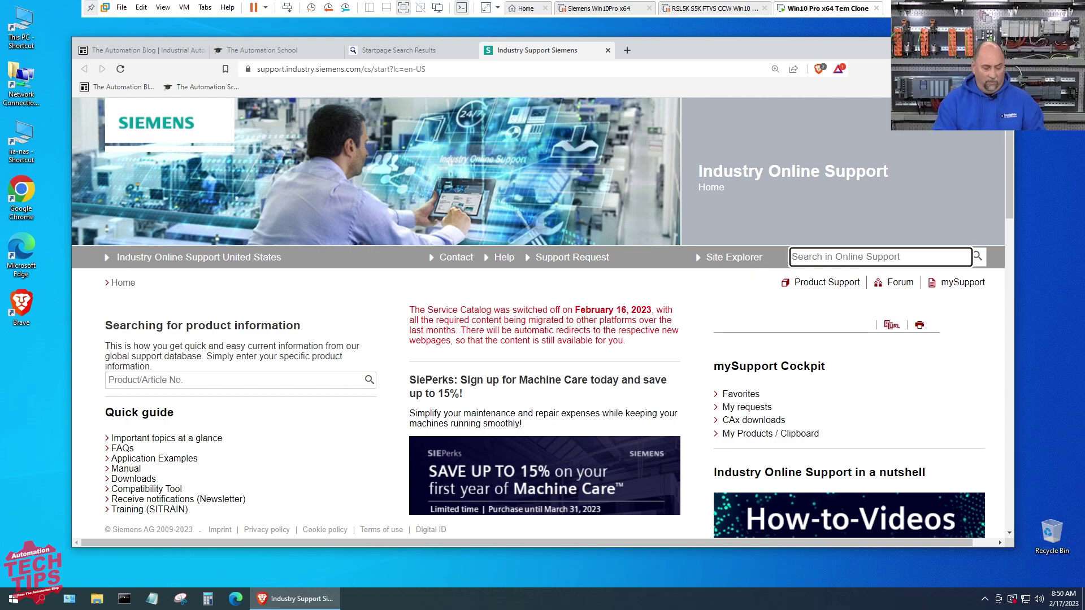
type("TIA")
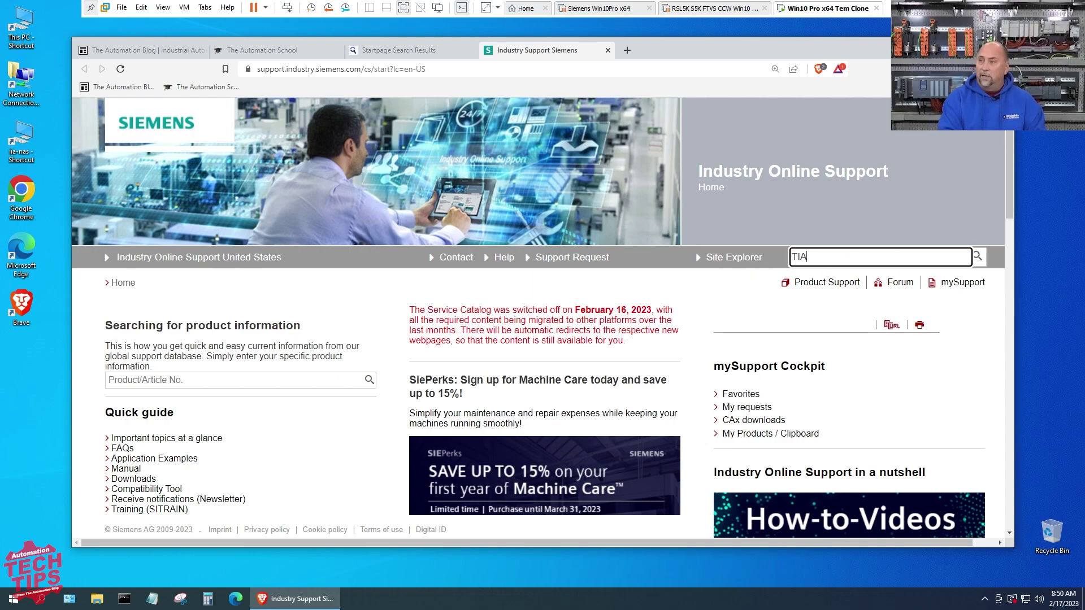
type(" Portal")
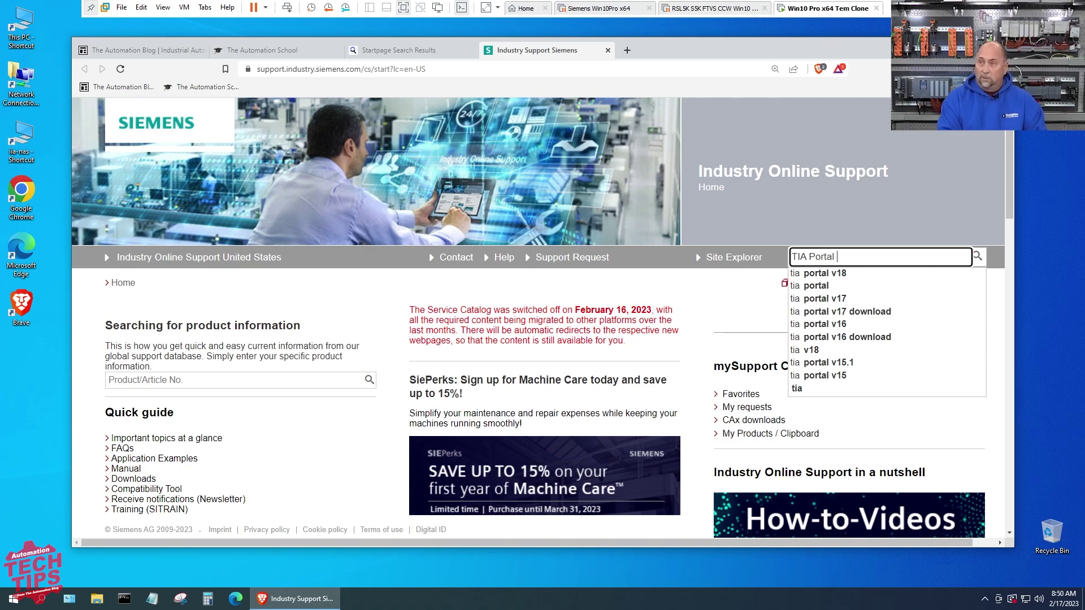
key("Return")
type("ial")
key("Return")
scroll(767, 280, "down", 3)
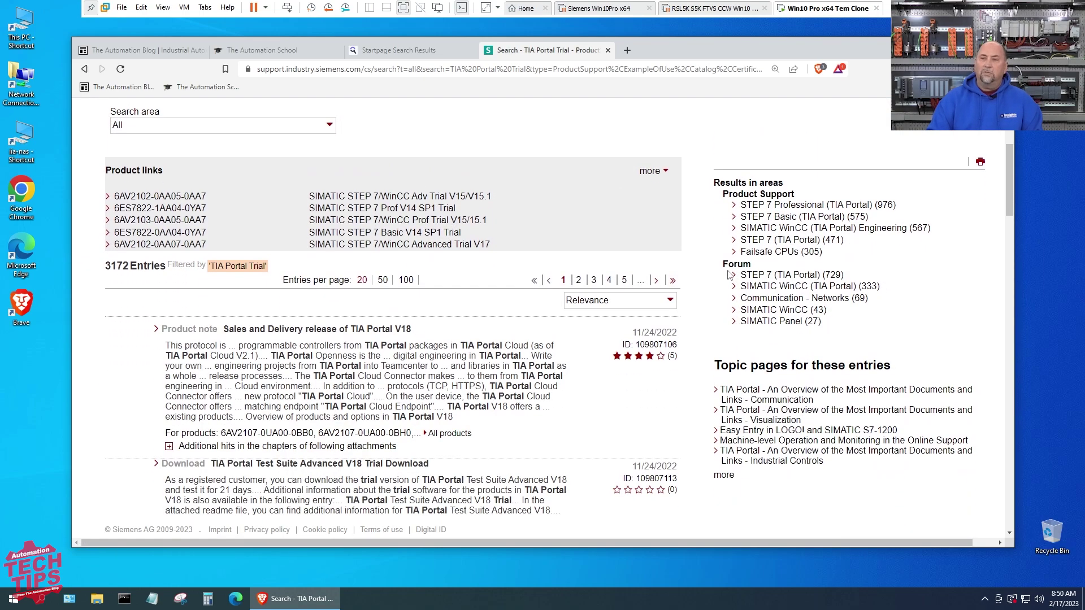
scroll(575, 328, "down", 1)
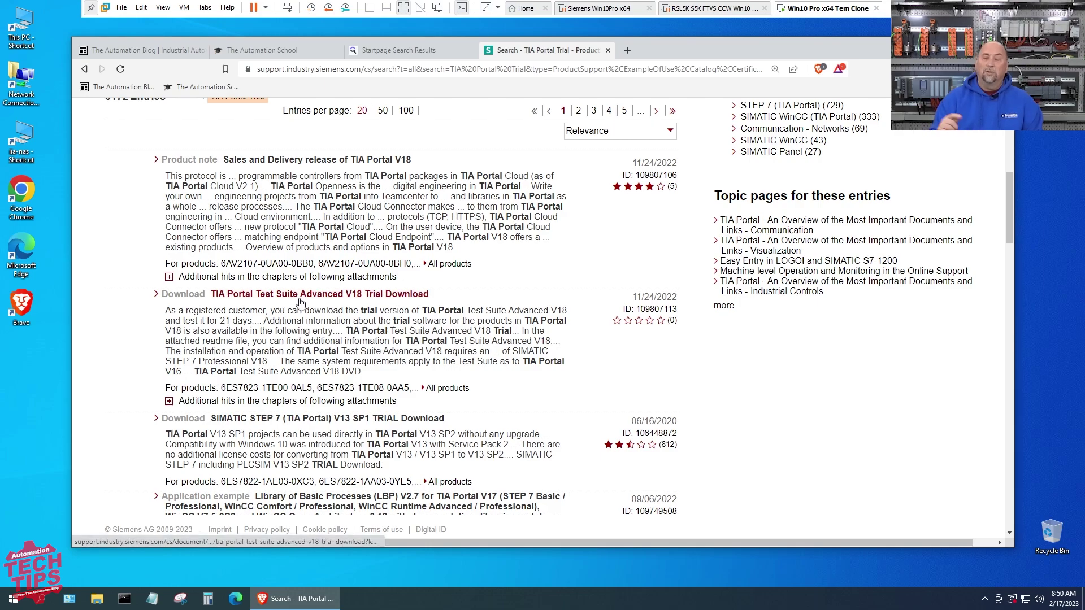
scroll(288, 292, "up", 3)
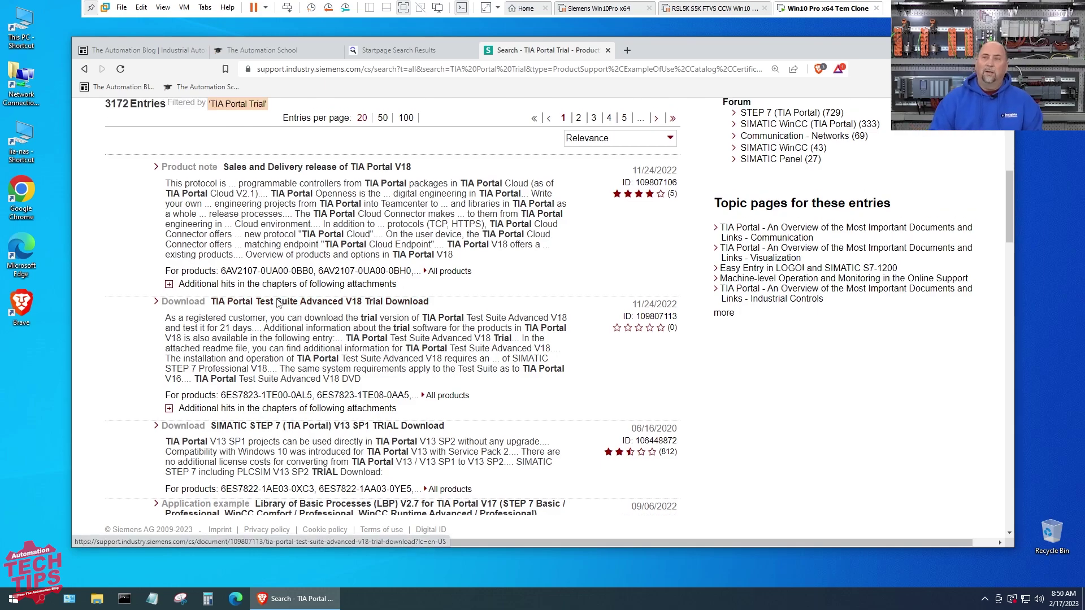
scroll(220, 223, "up", 2)
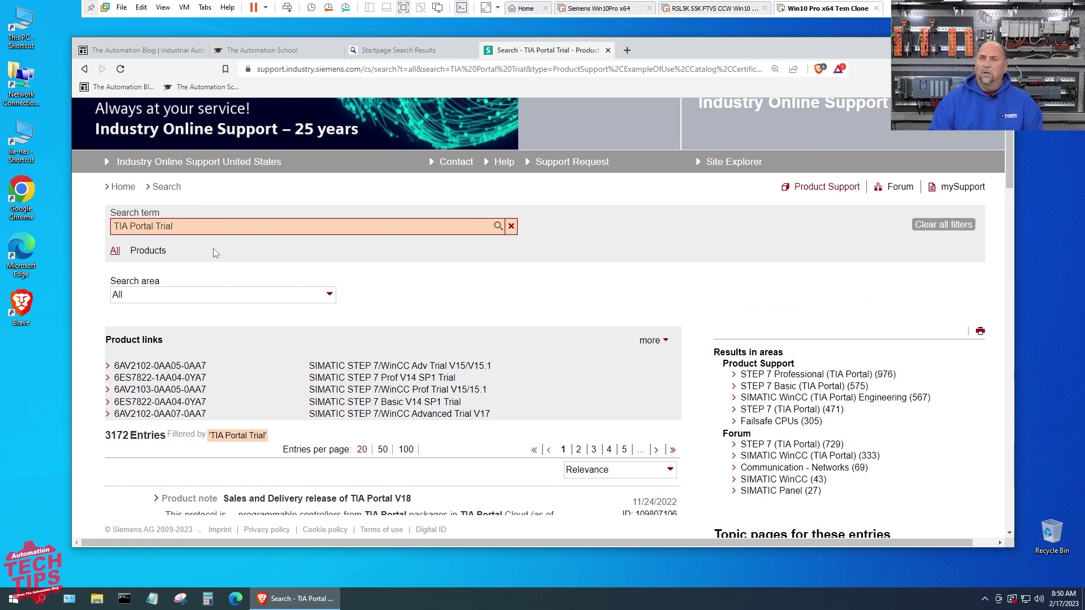
- Replace the search term with 'Step 7 Trial', run it and zoom in on the results
left_click(140, 227)
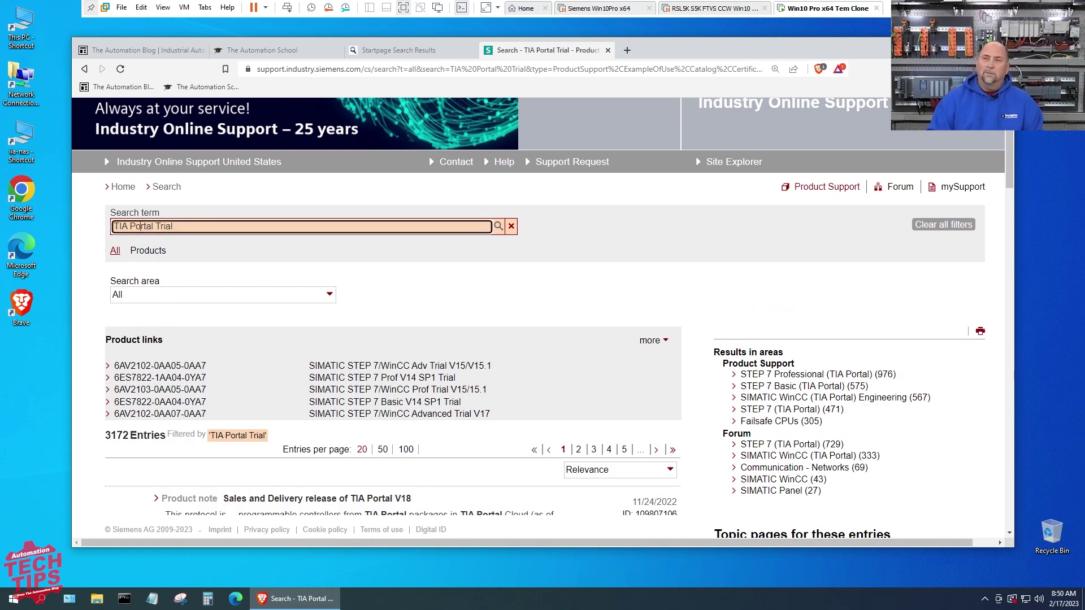
left_click_drag(154, 226, 79, 226)
type("S")
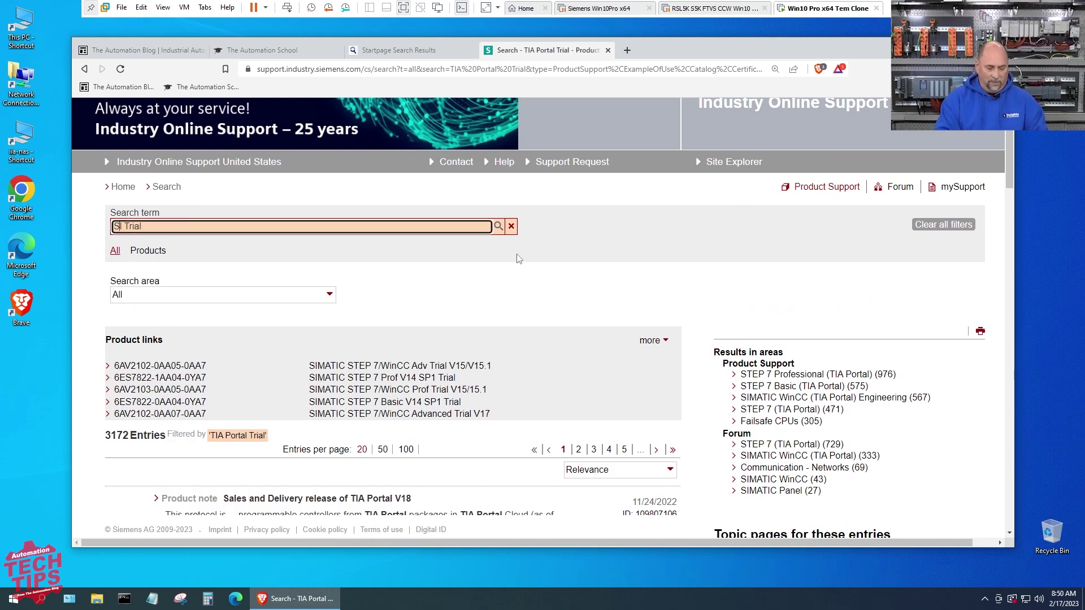
type("tep 7")
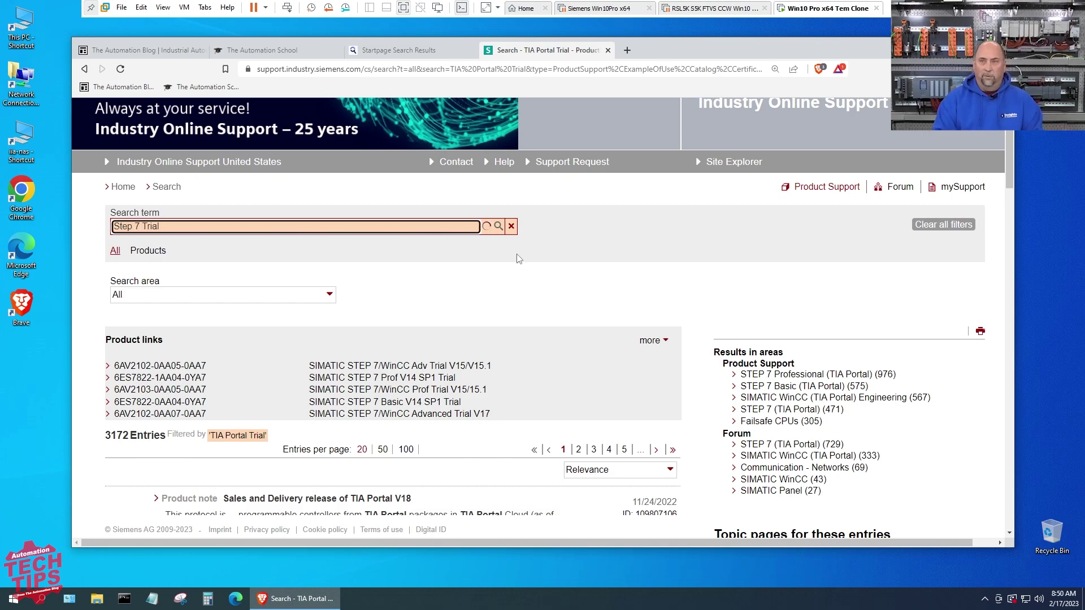
key("Return")
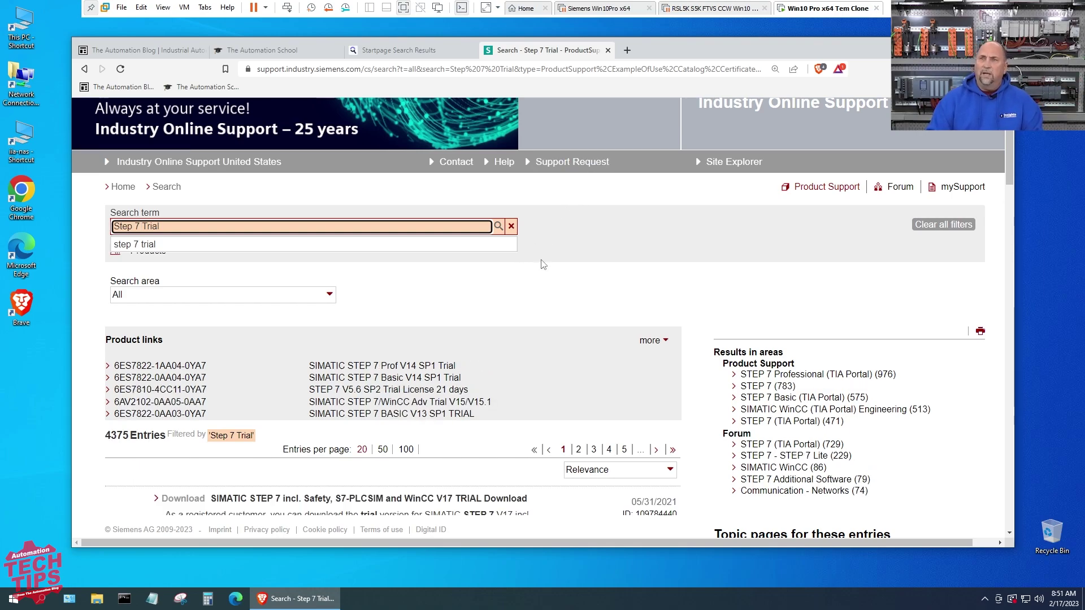
scroll(543, 264, "down", 2)
scroll(527, 303, "down", 1)
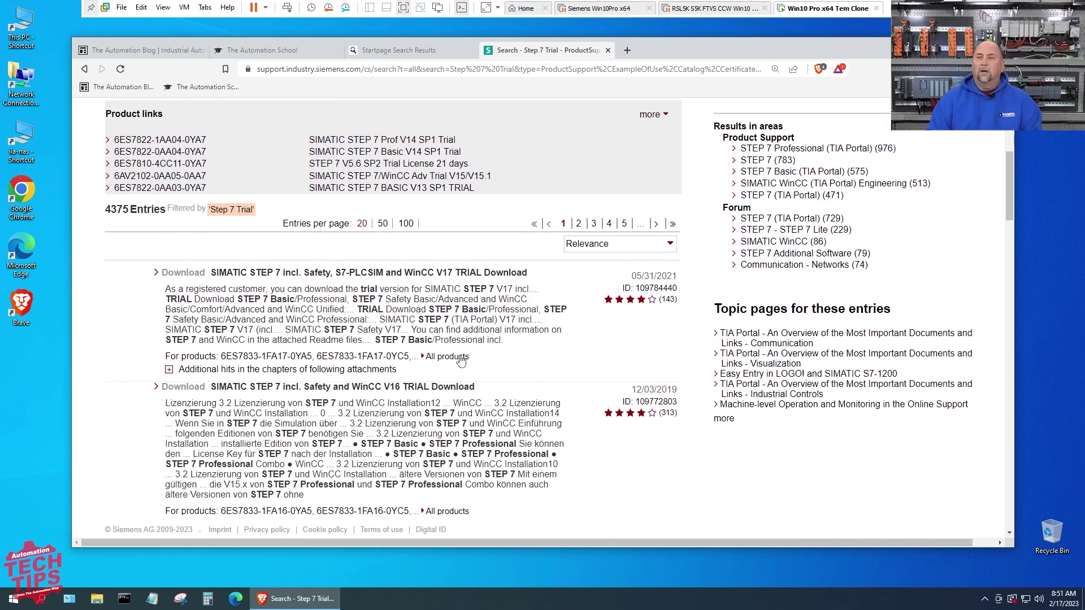
key("ctrl+plus")
key("ctrl+plus")
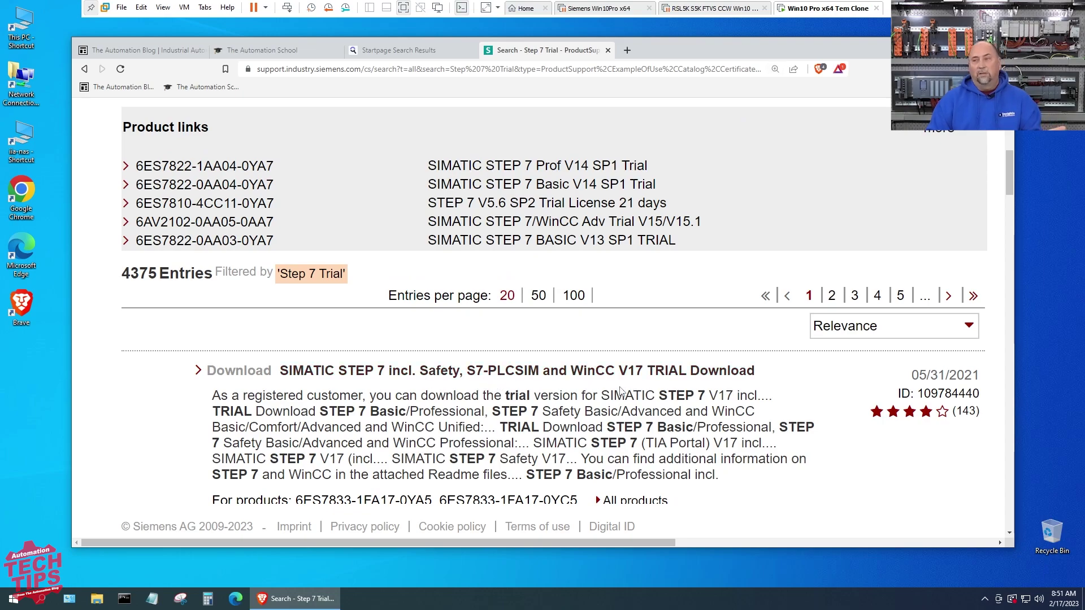
scroll(621, 391, "down", 3)
scroll(622, 390, "down", 3)
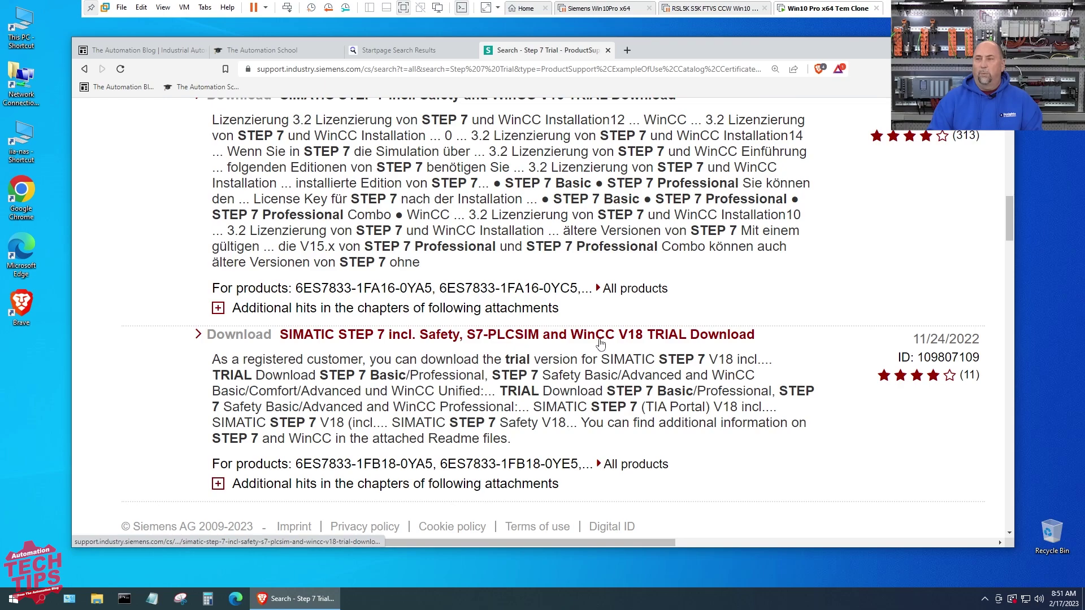
- Open the SIMATIC STEP 7, S7-PLCSIM and WinCC V18 TRIAL Download entry
left_click(511, 339)
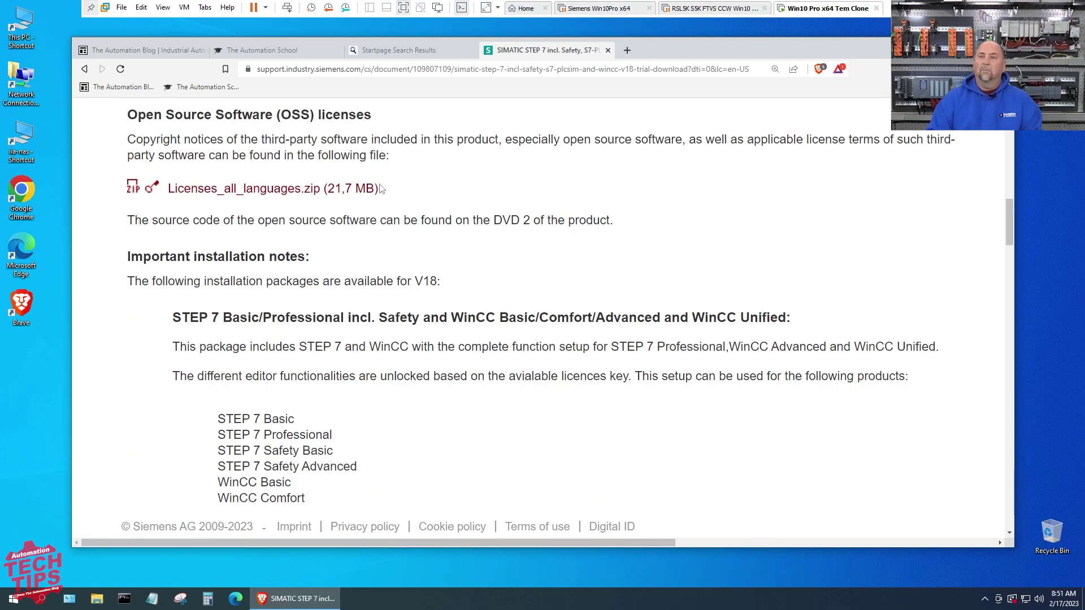
scroll(381, 223, "up", 3)
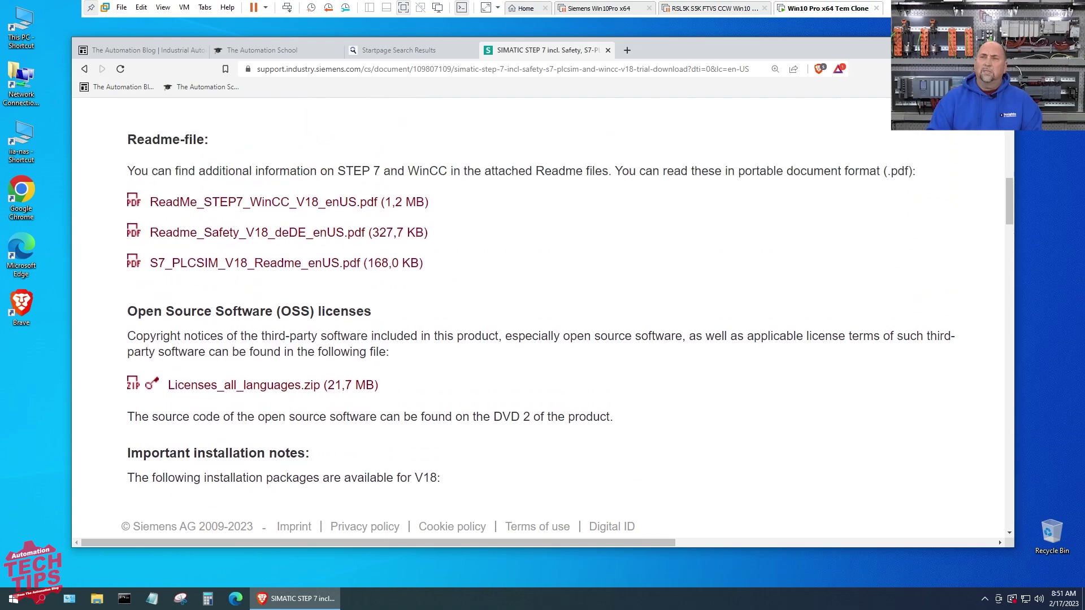
scroll(381, 223, "up", 3)
scroll(381, 223, "up", 3)
scroll(381, 223, "up", 4)
scroll(380, 223, "down", 1)
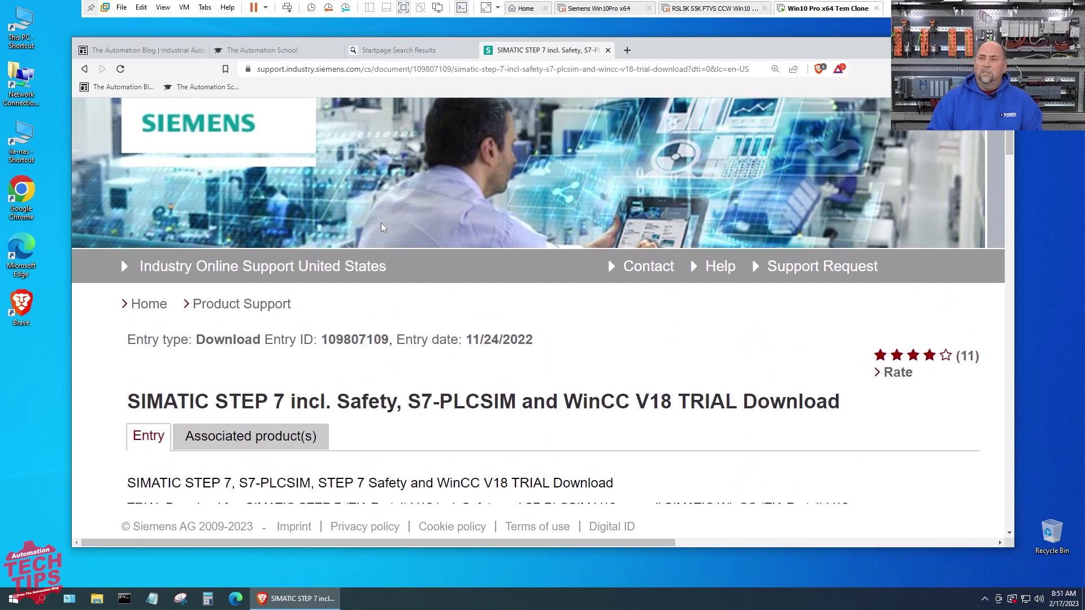
scroll(381, 223, "down", 3)
scroll(380, 223, "down", 2)
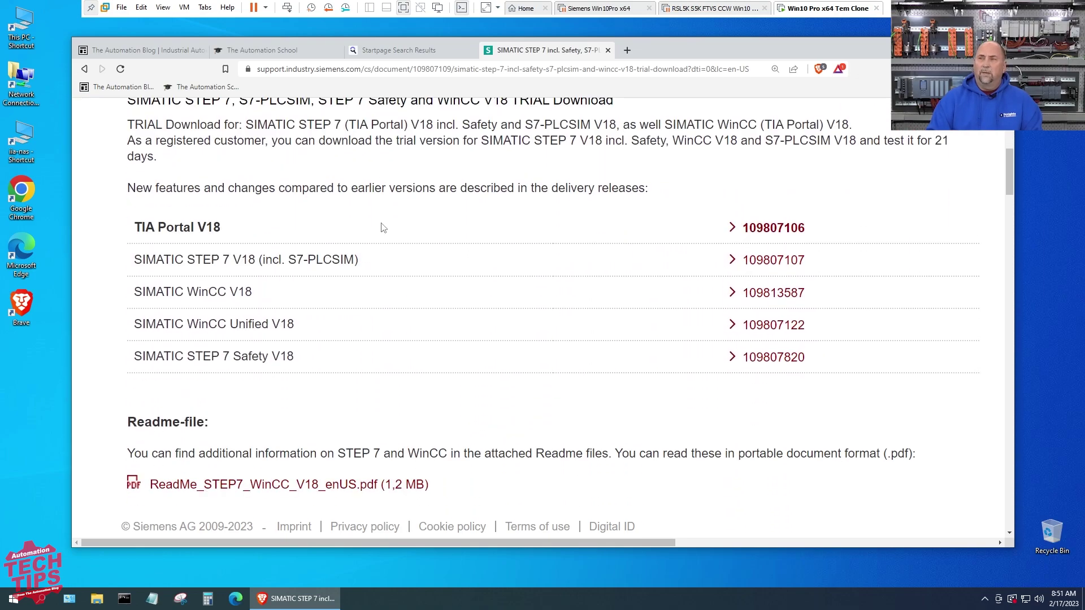
scroll(381, 227, "down", 3)
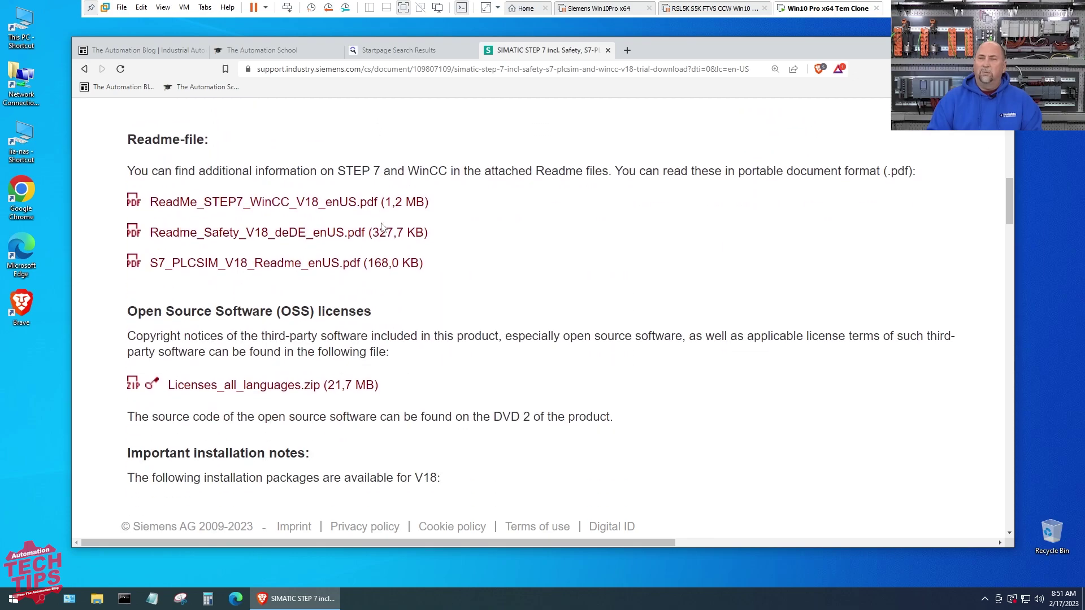
scroll(381, 226, "down", 2)
scroll(380, 225, "down", 2)
scroll(381, 225, "down", 2)
scroll(381, 225, "down", 2)
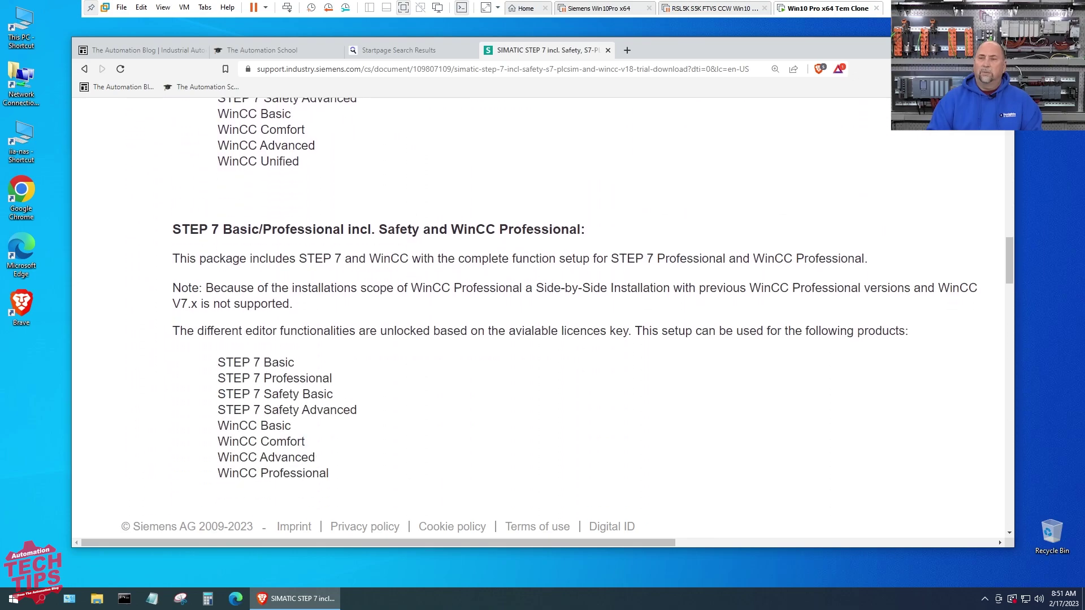
scroll(483, 365, "down", 2)
scroll(483, 364, "down", 4)
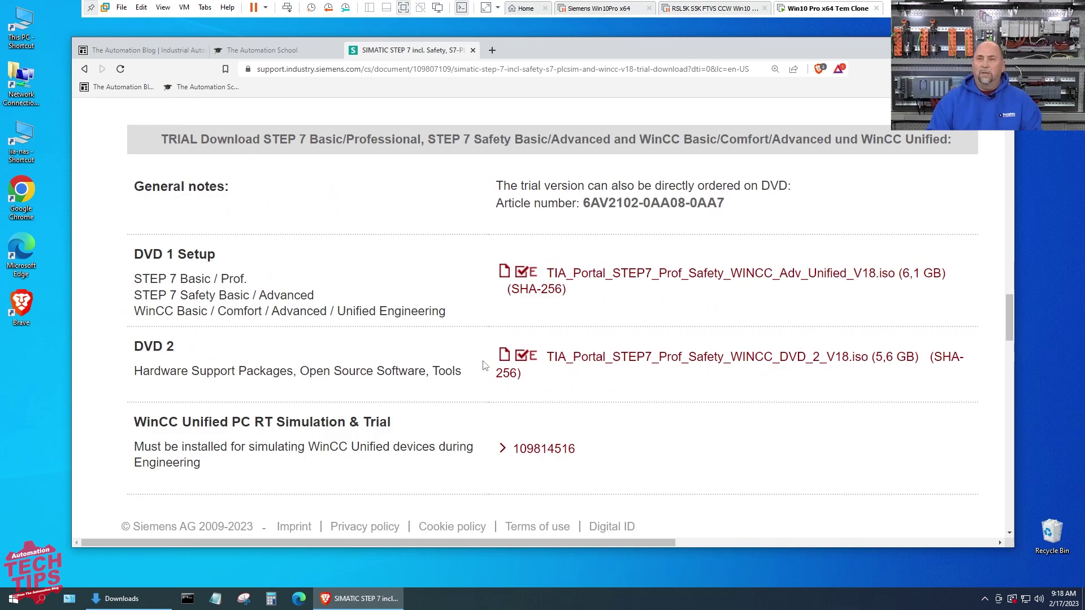
scroll(431, 345, "down", 4)
scroll(430, 345, "down", 3)
scroll(431, 345, "down", 1)
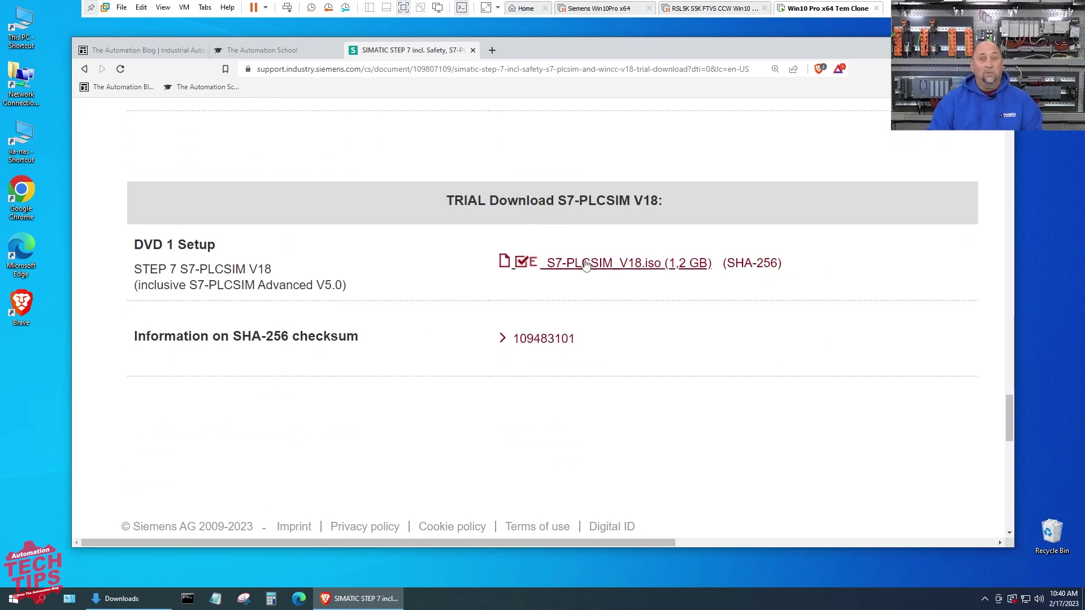
scroll(450, 302, "up", 3)
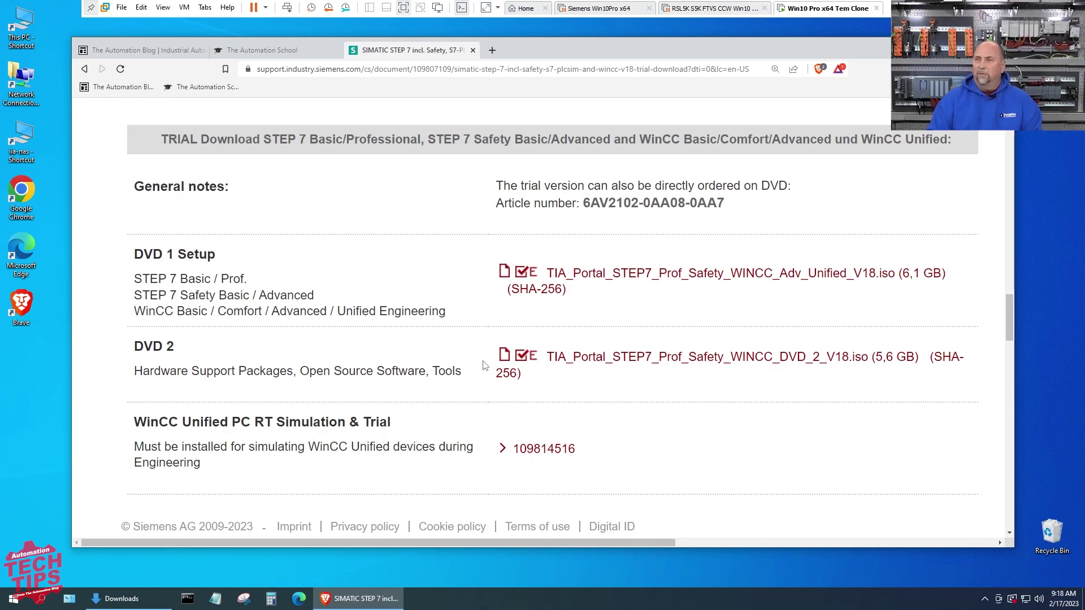
- Request the DVD 1 ISO download through registration and consent, then return to the V18 trial page after refusal
left_click(624, 275)
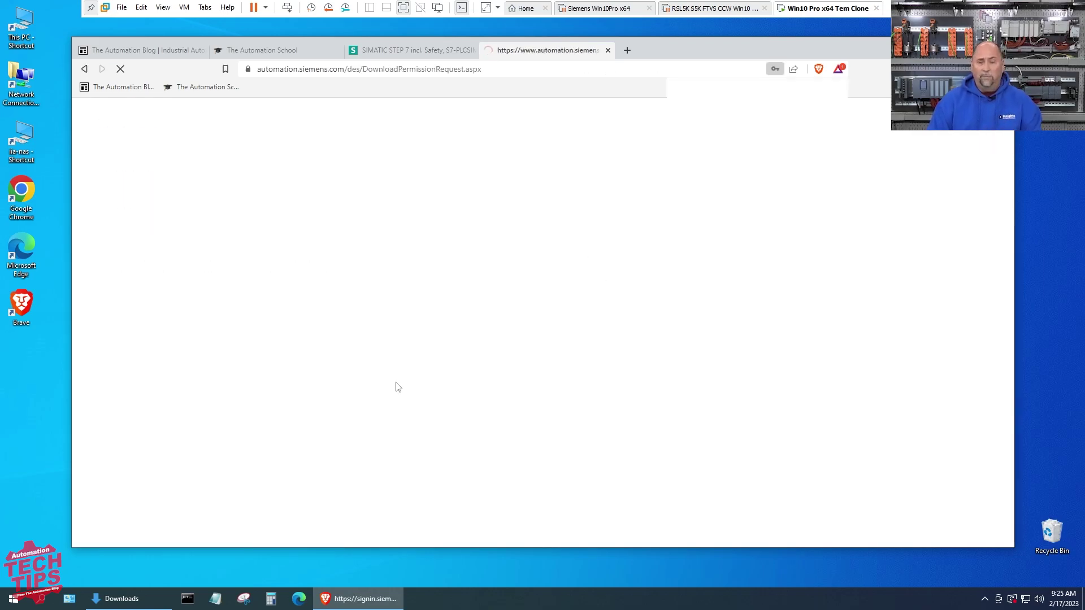
left_click(278, 259)
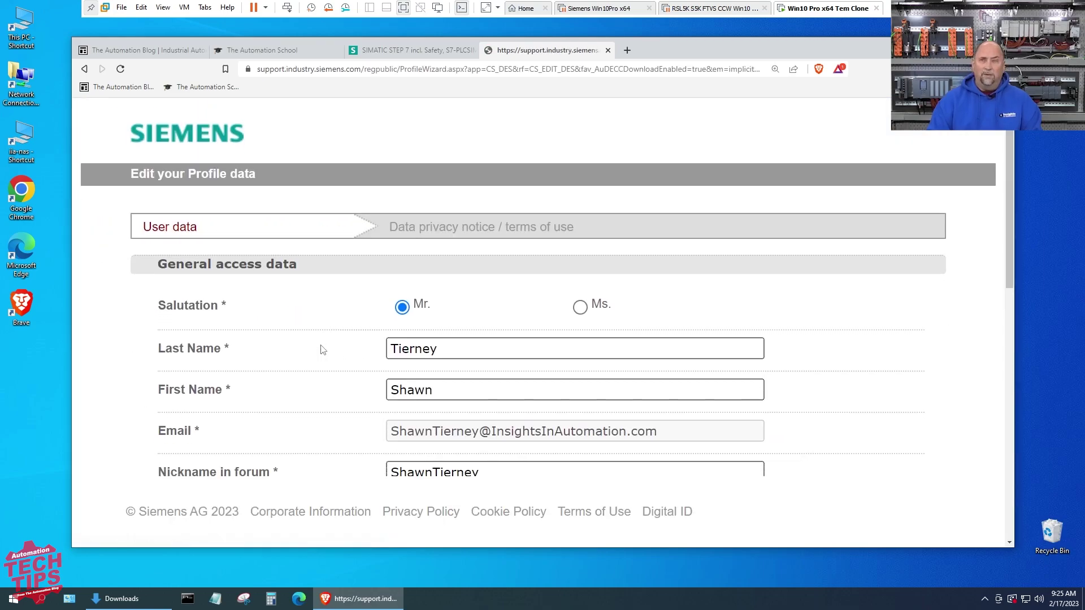
left_click(859, 464)
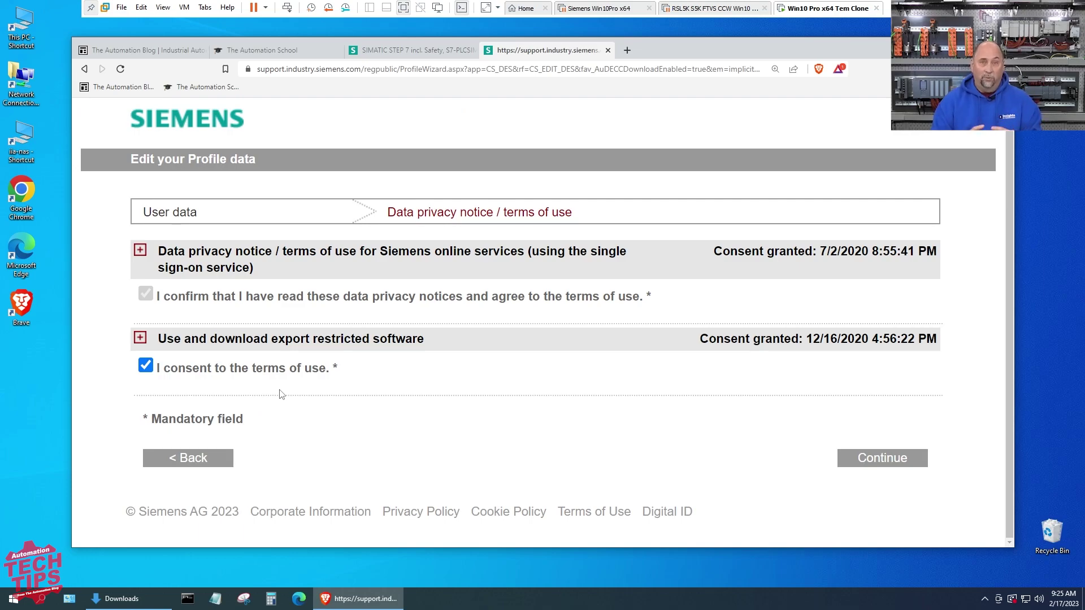
left_click(854, 460)
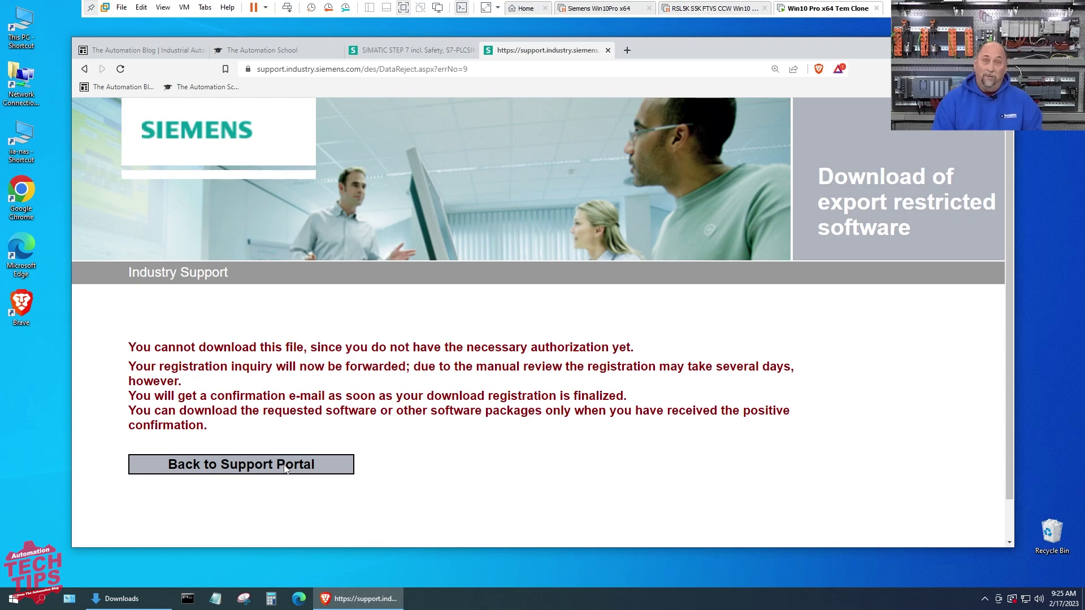
left_click(289, 469)
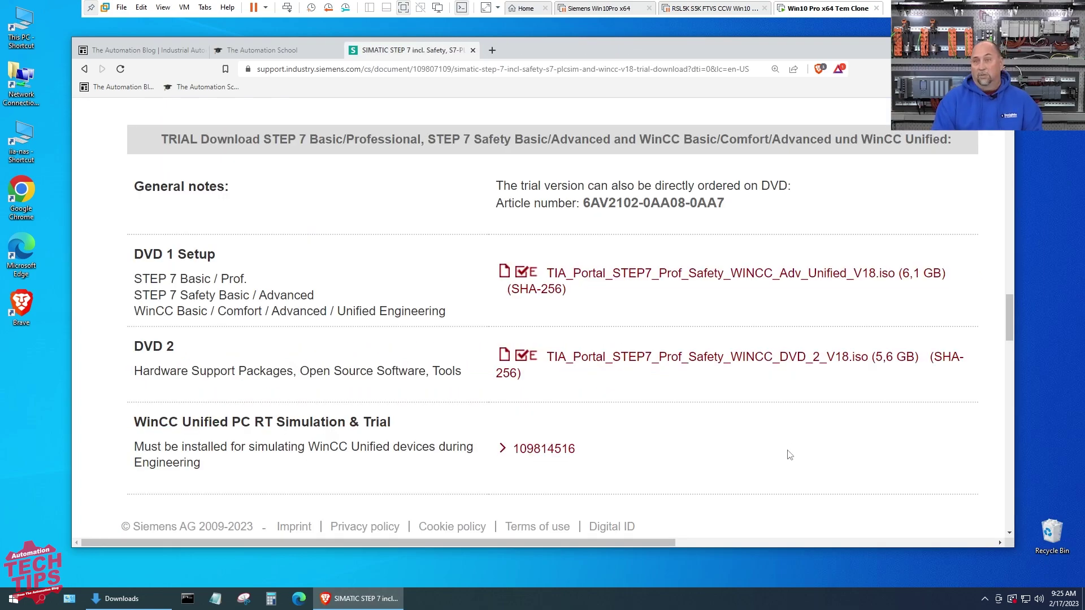